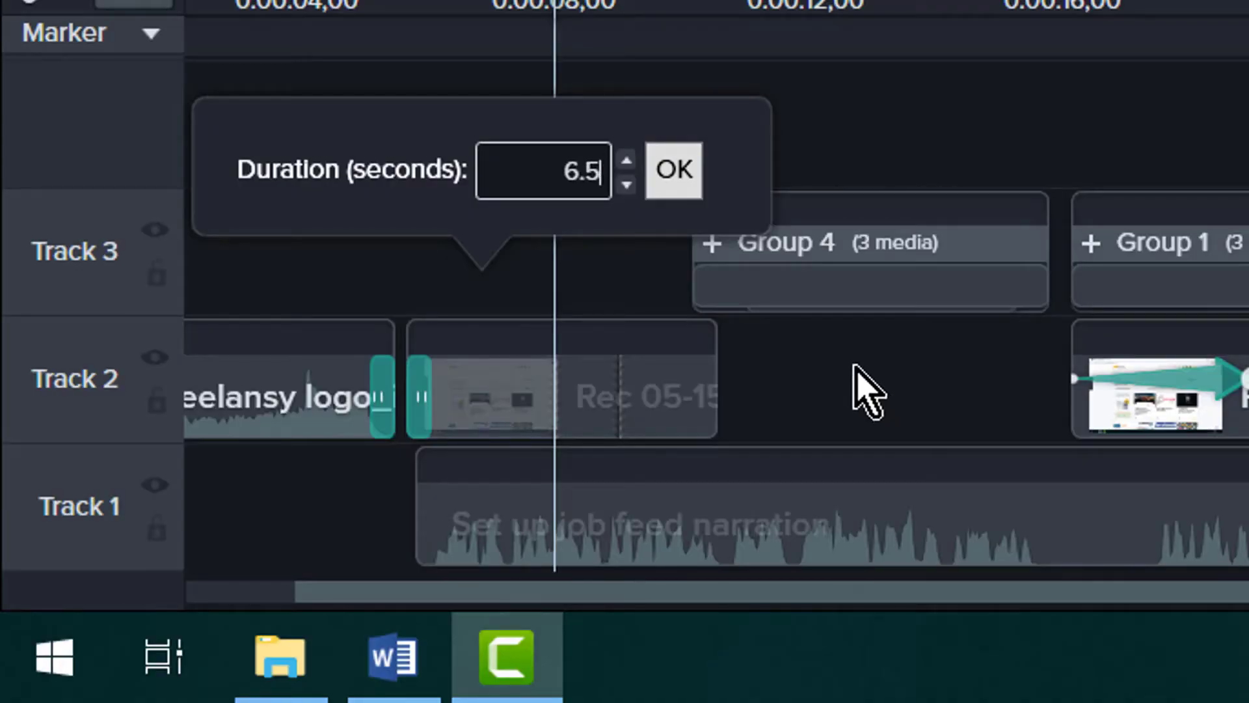
Step: Confirm a 6.5-second Extend Frame duration for the Track 2 recording clip
click(681, 174)
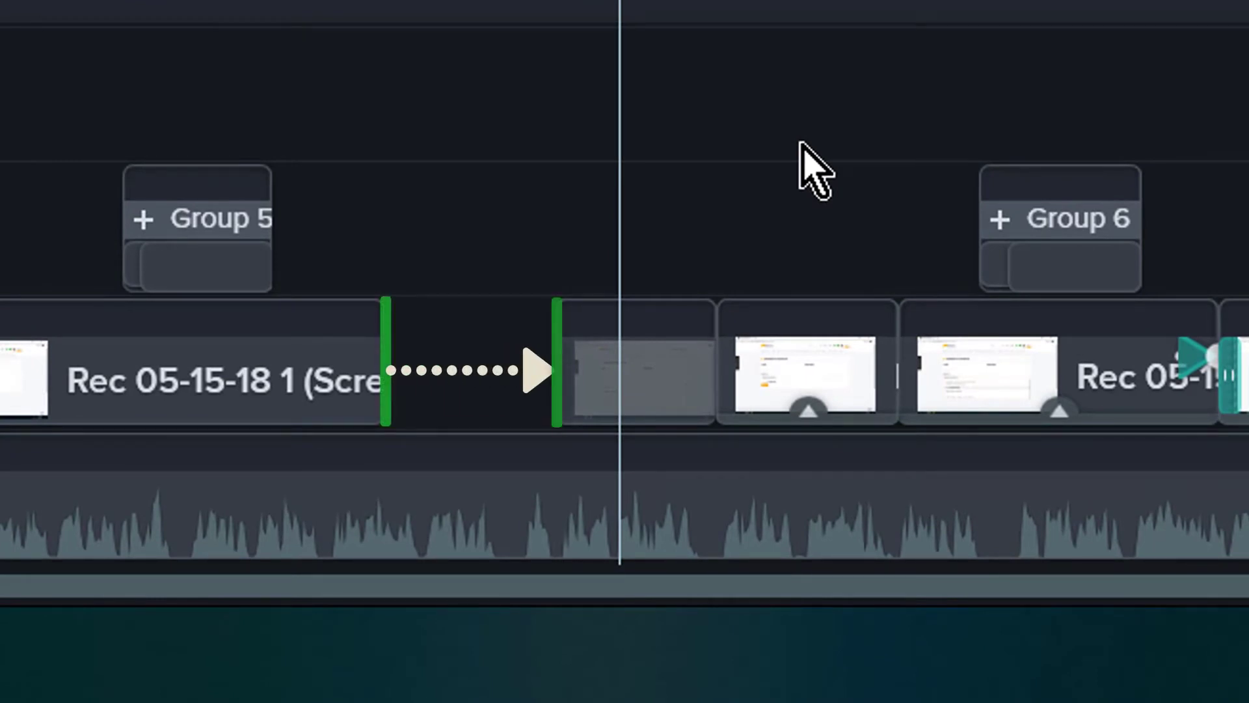
Step: Hold the Rec 05-15-18 1 (Screen) clip's last frame for 4.8 seconds from its context menu
click(427, 420)
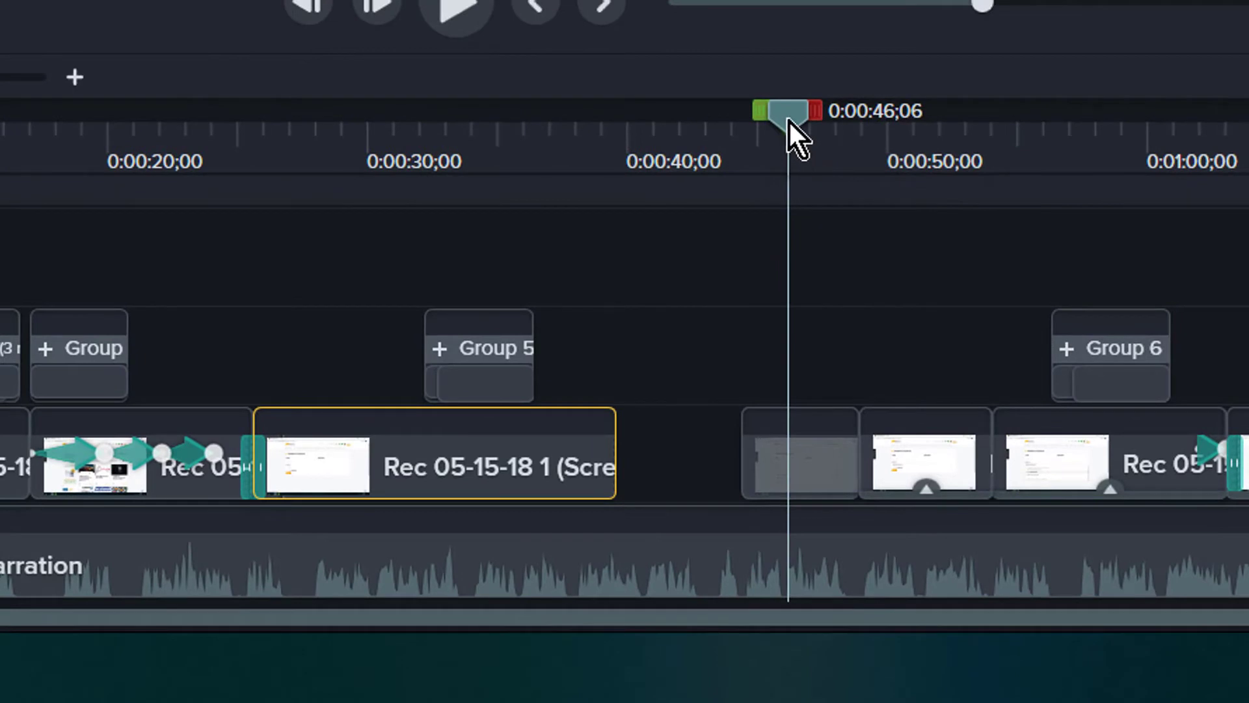
drag(790, 122, 617, 119)
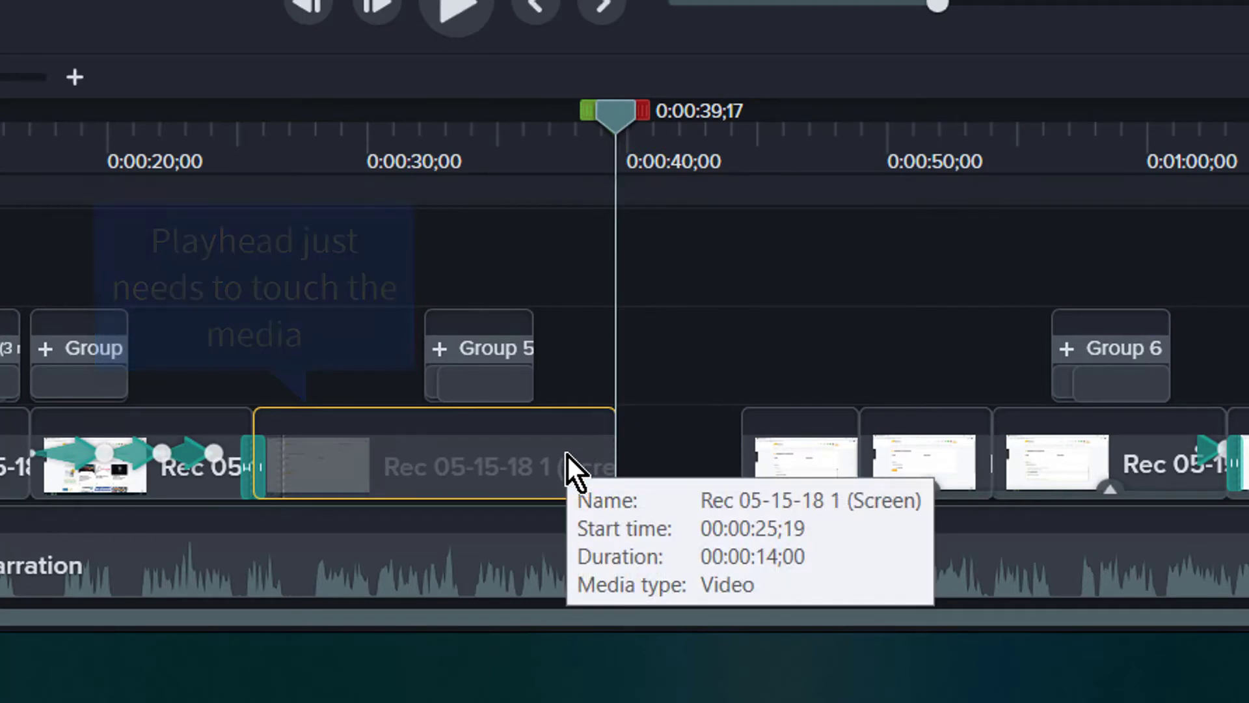
right_click(568, 452)
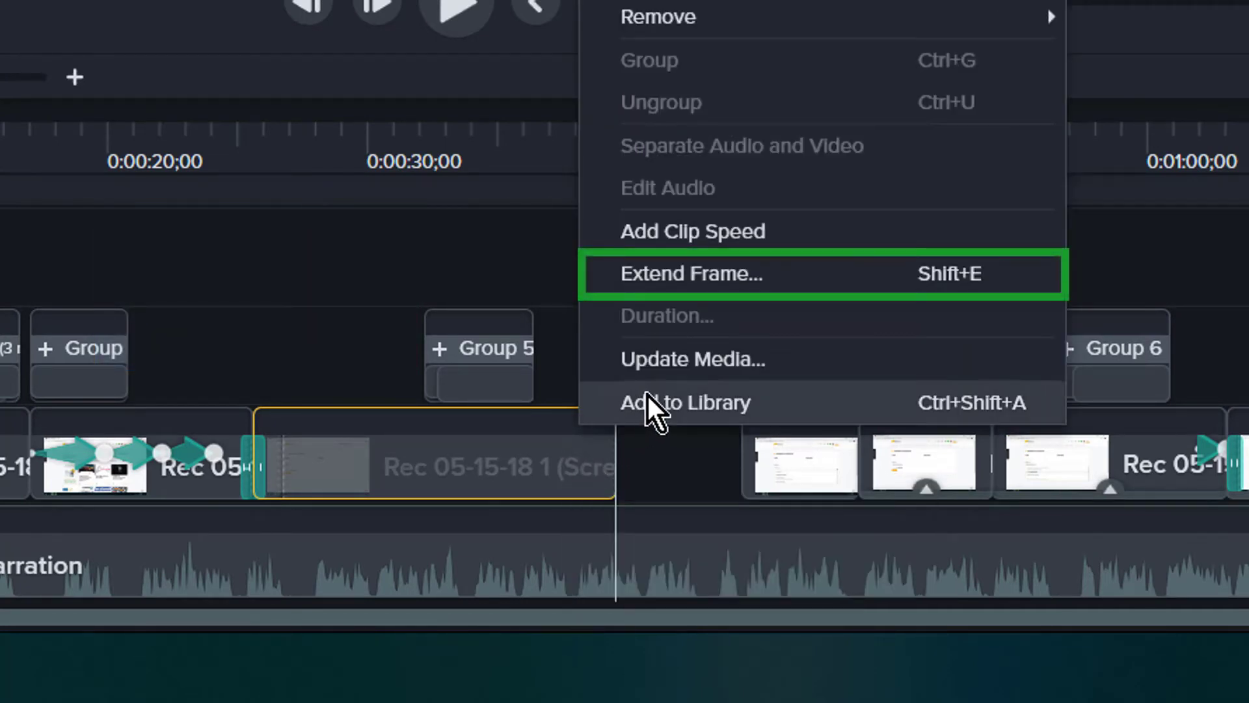
click(790, 292)
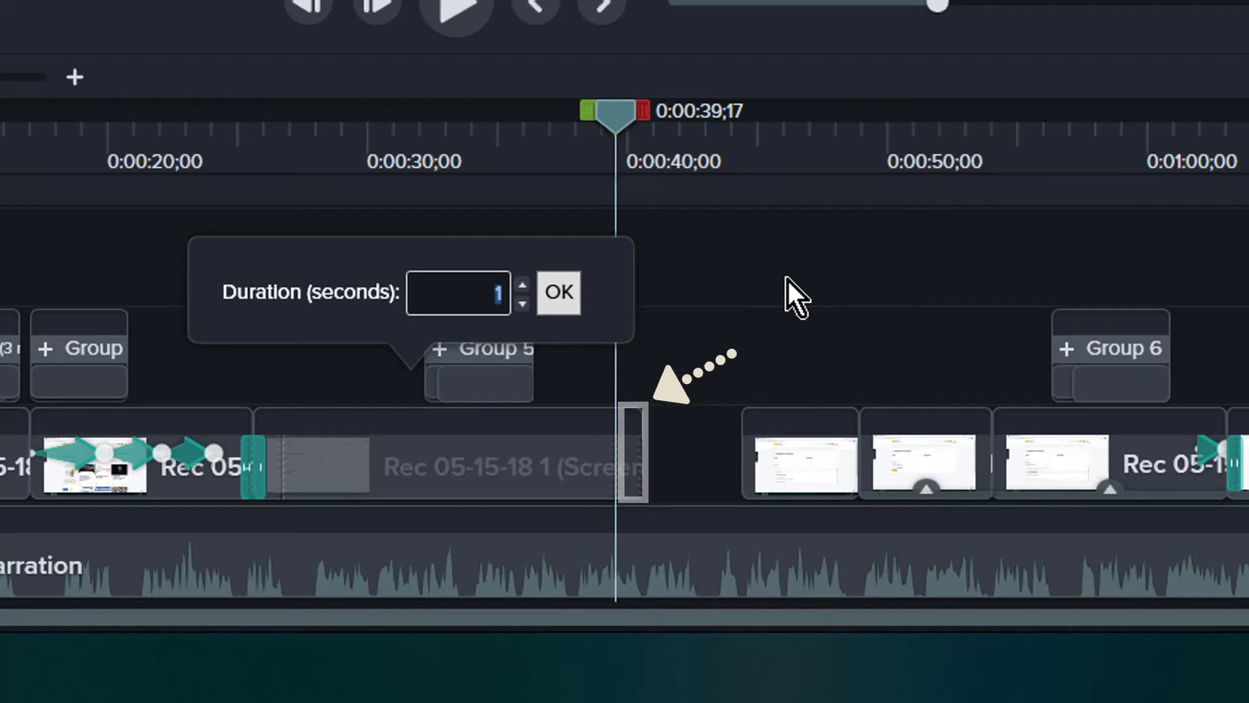
text(5)
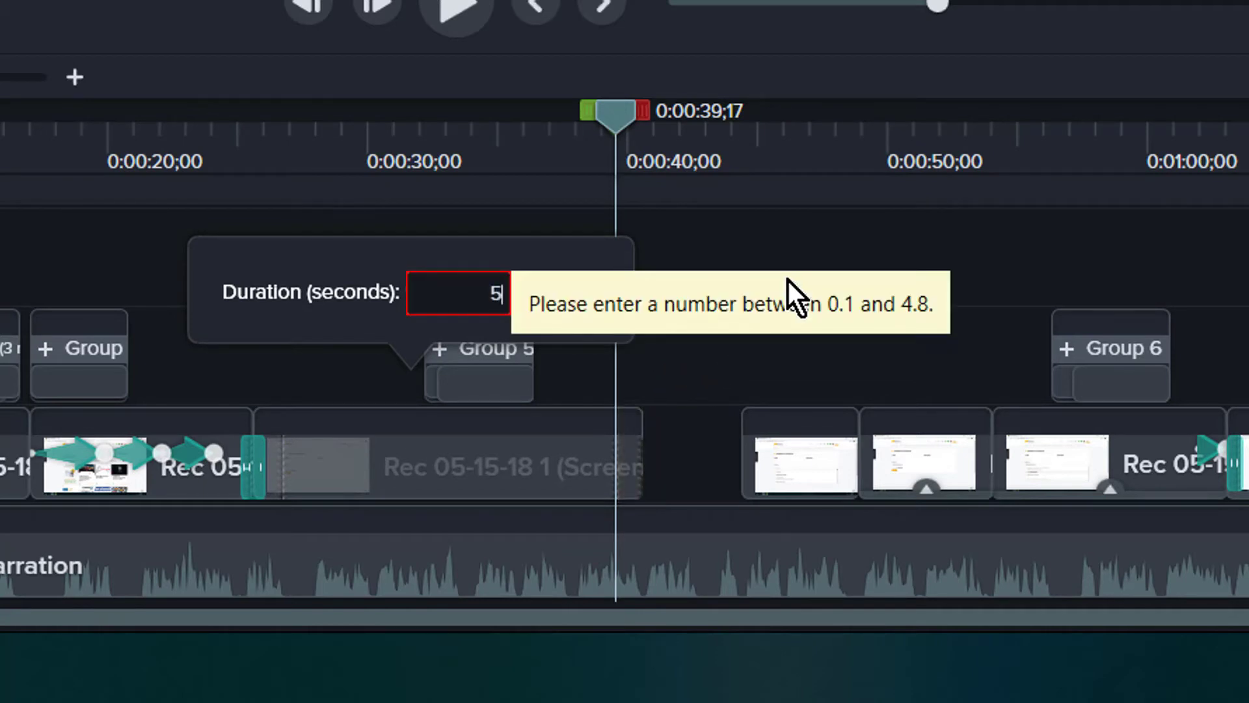
text(4)
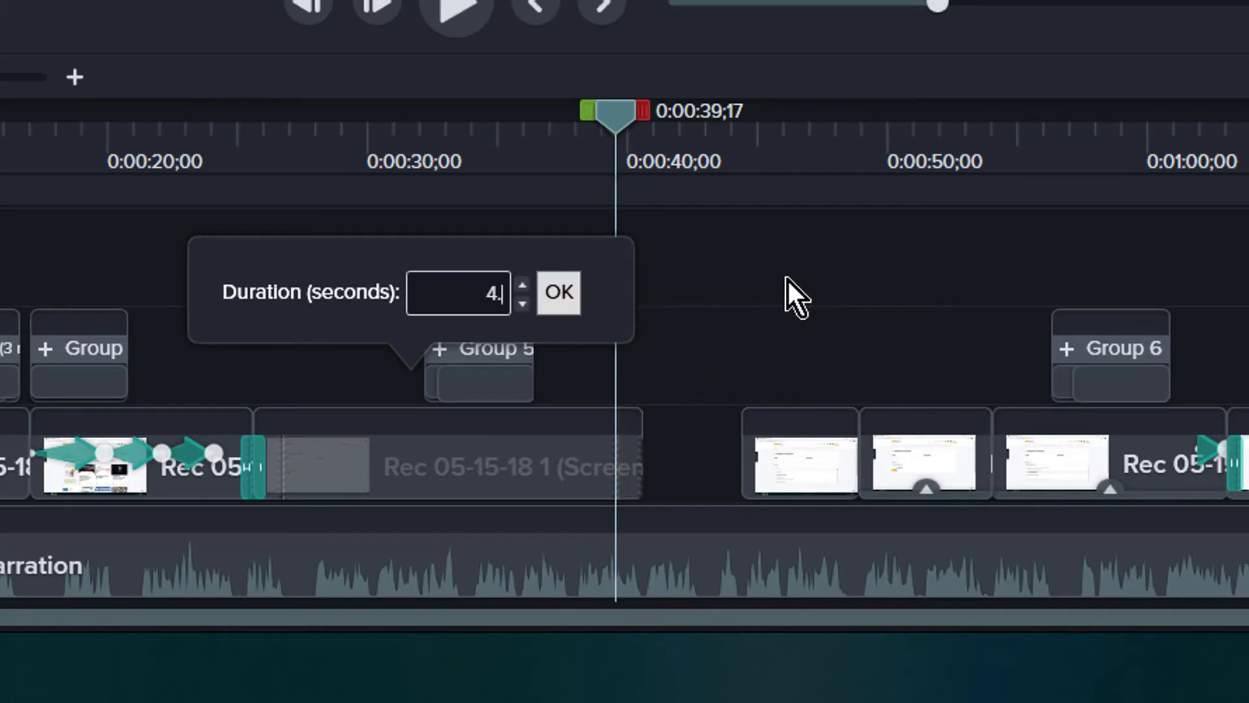
text(.8)
click(567, 297)
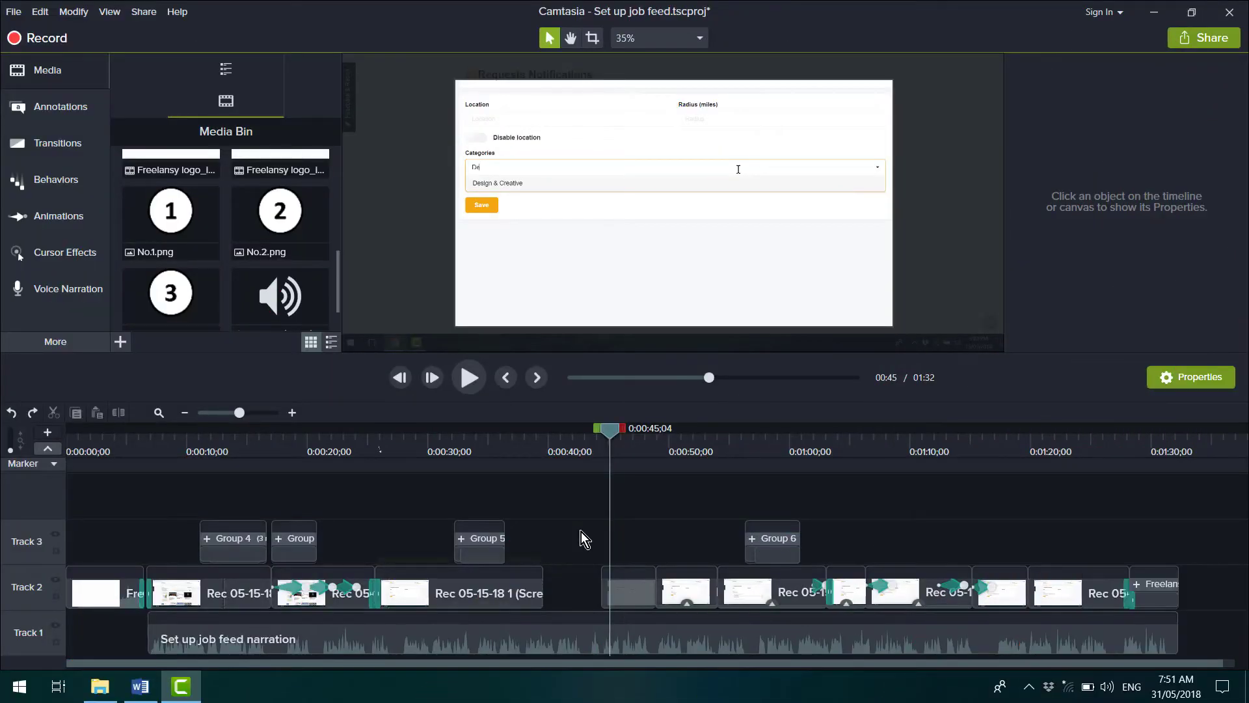
Step: Extend Rec 05-15-18 1's final frame by the 4.8-second maximum through the Modify menu
click(524, 592)
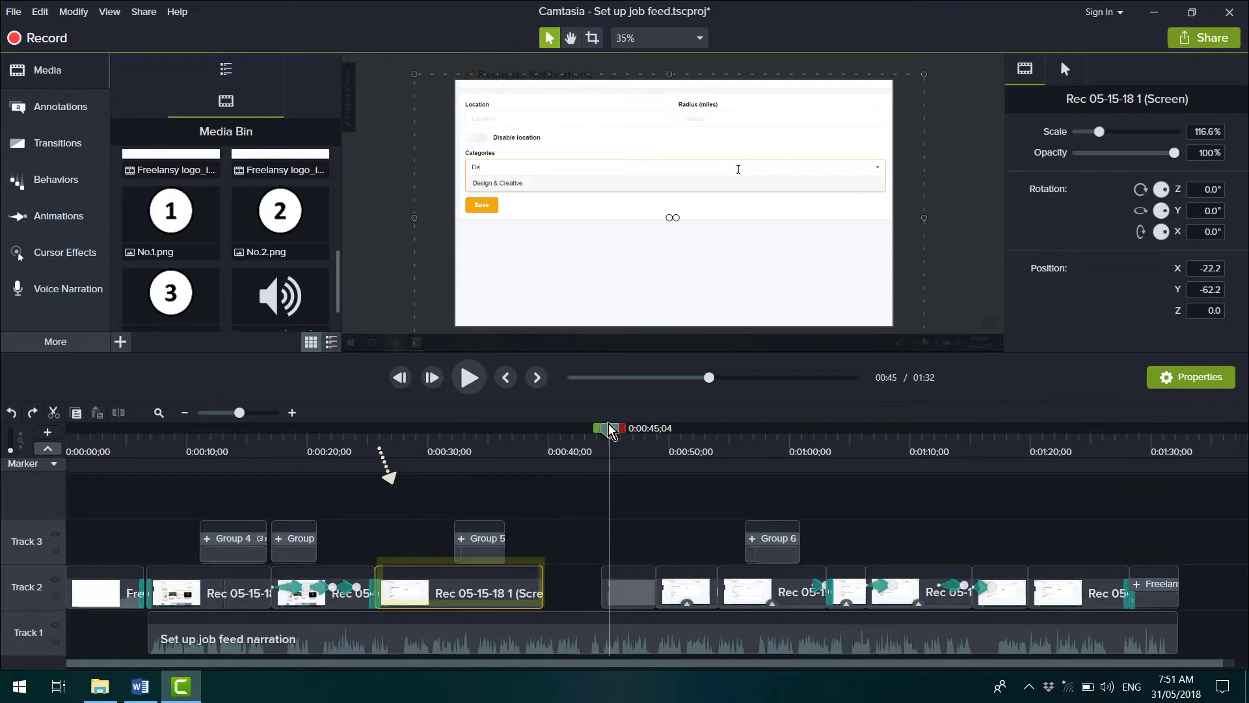
click(533, 430)
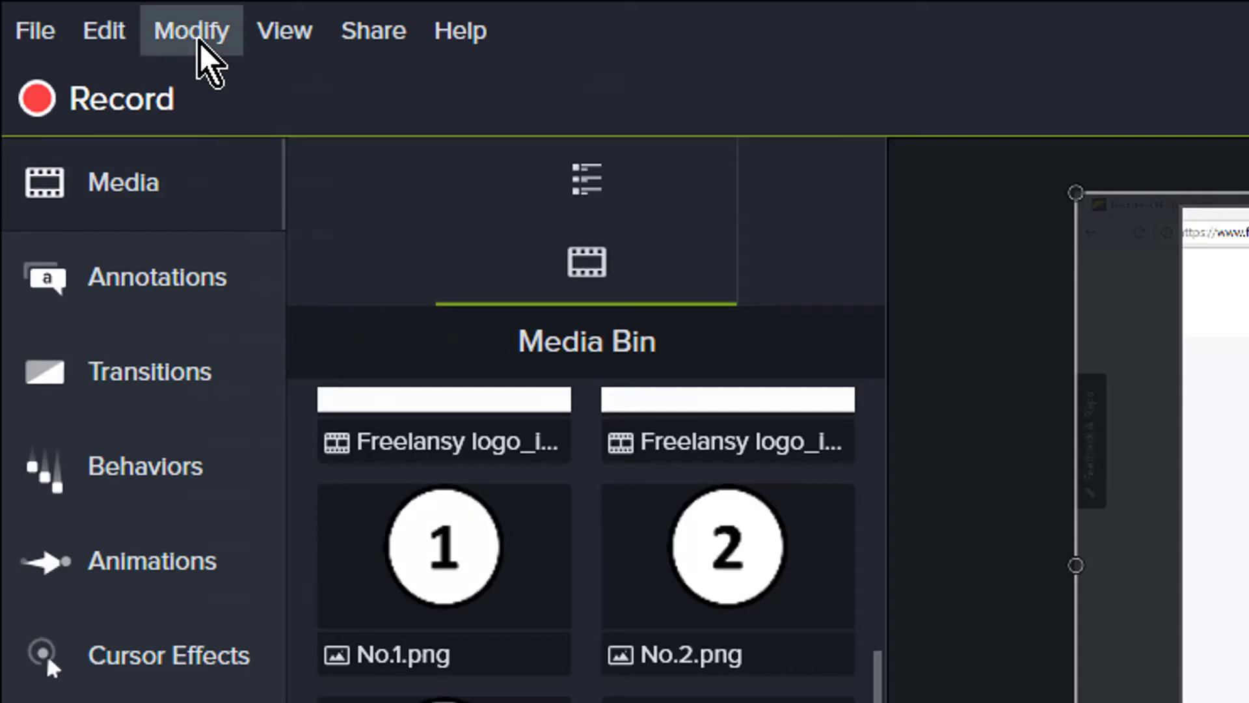
click(74, 13)
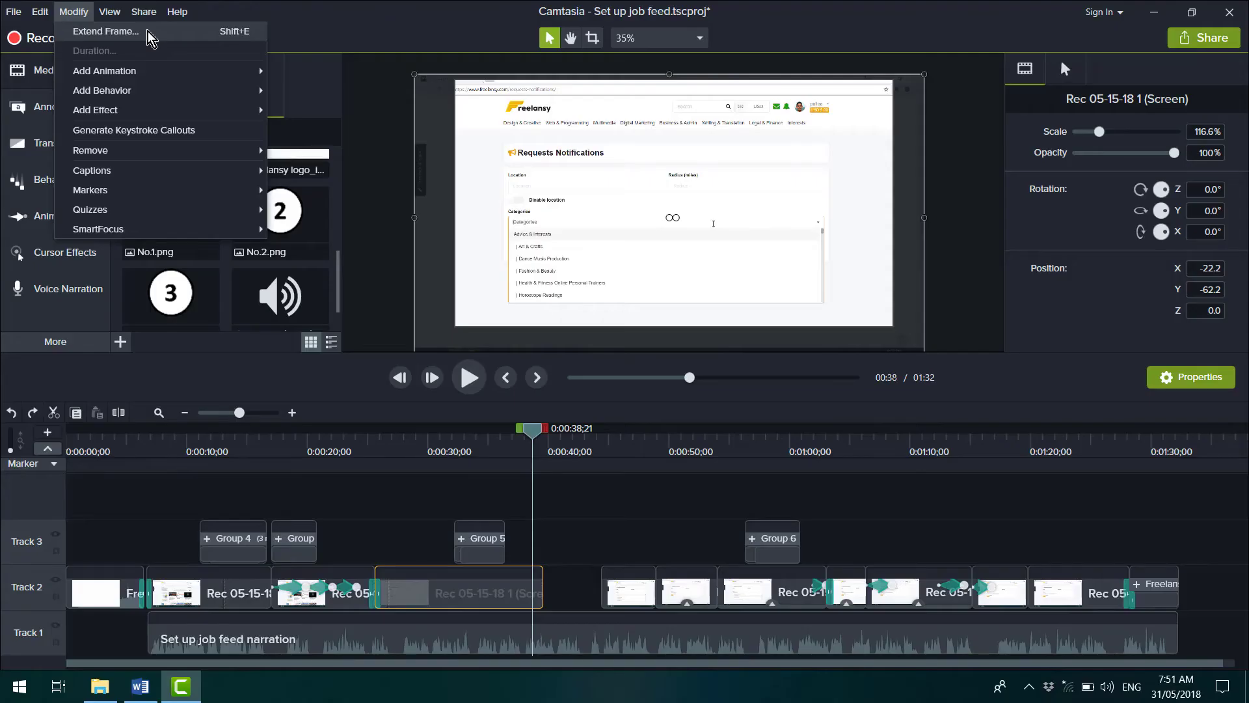
click(147, 31)
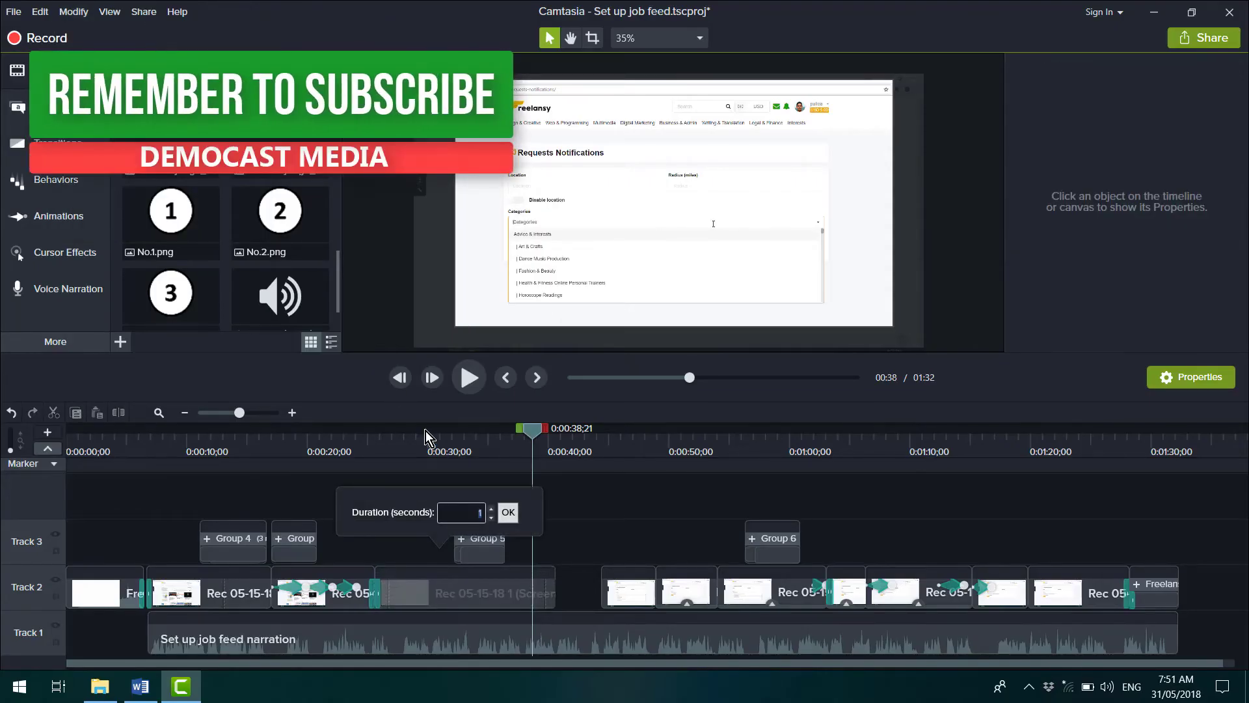
text(4.9)
key(BackSpace)
text(8)
click(515, 515)
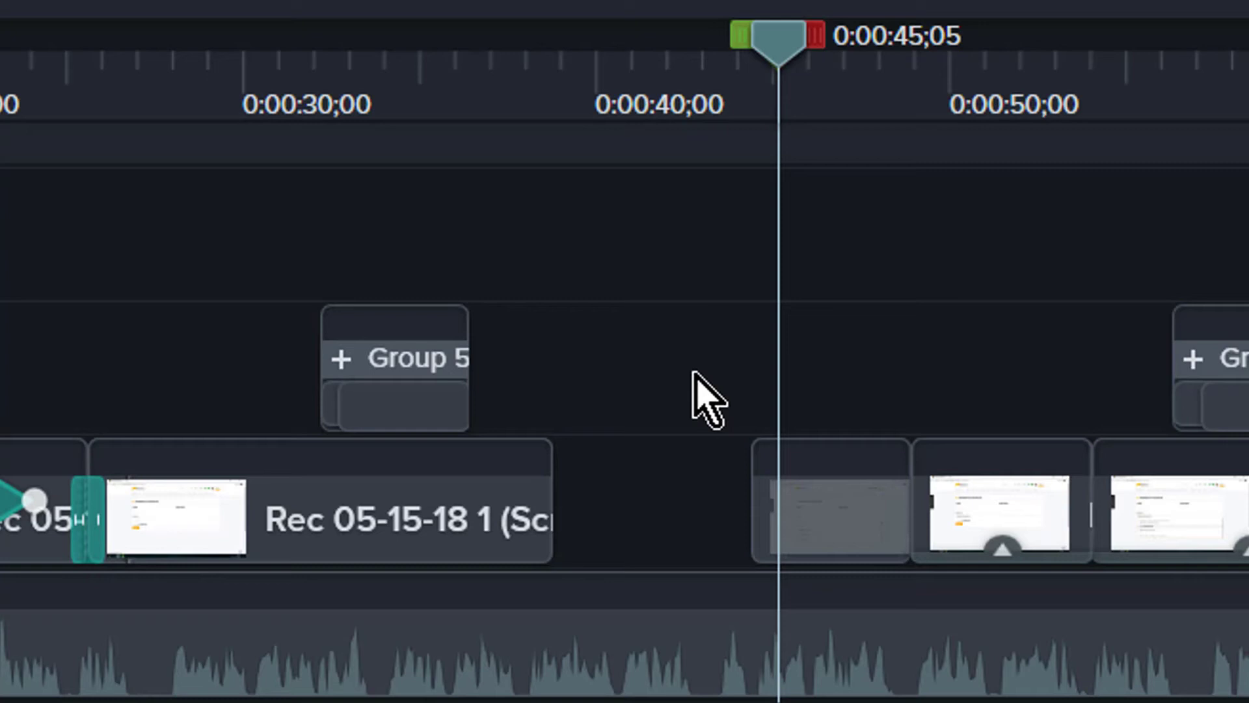
Step: Alt-drag the Rec 05-15-18 1 clip's right edge out to meet the next clip
key(alt)
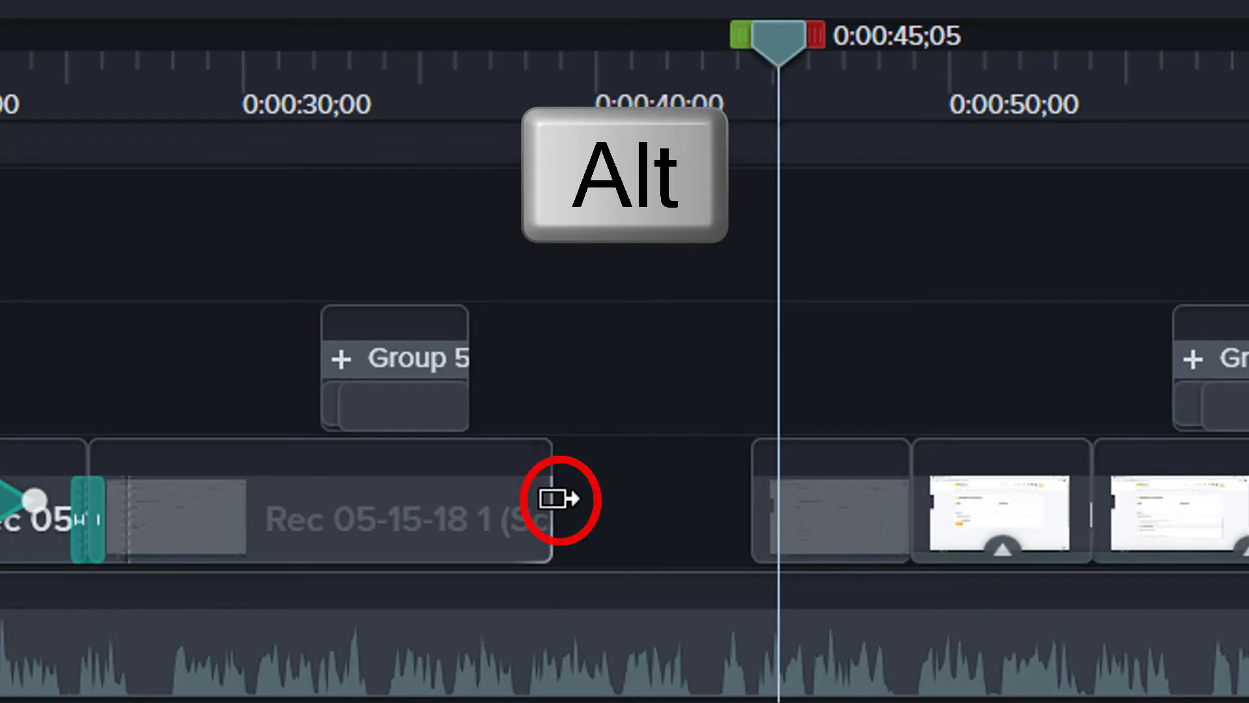
mouse_move(552, 499)
mouse_down()
mouse_move(670, 524)
mouse_move(719, 511)
mouse_move(813, 519)
mouse_move(831, 503)
mouse_up()
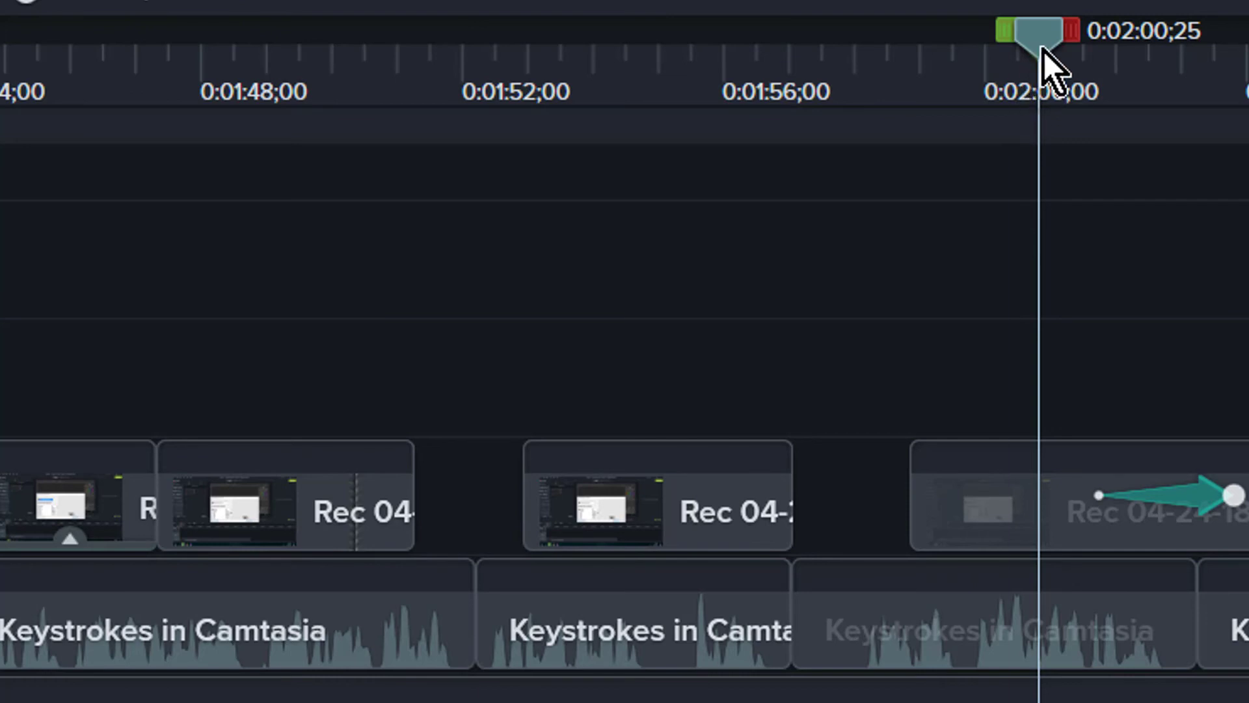
Step: Split the middle Rec 04-24-18 clip and move its first piece flush against the previous clip
mouse_move(1043, 49)
mouse_down()
mouse_move(684, 50)
mouse_move(674, 35)
mouse_up()
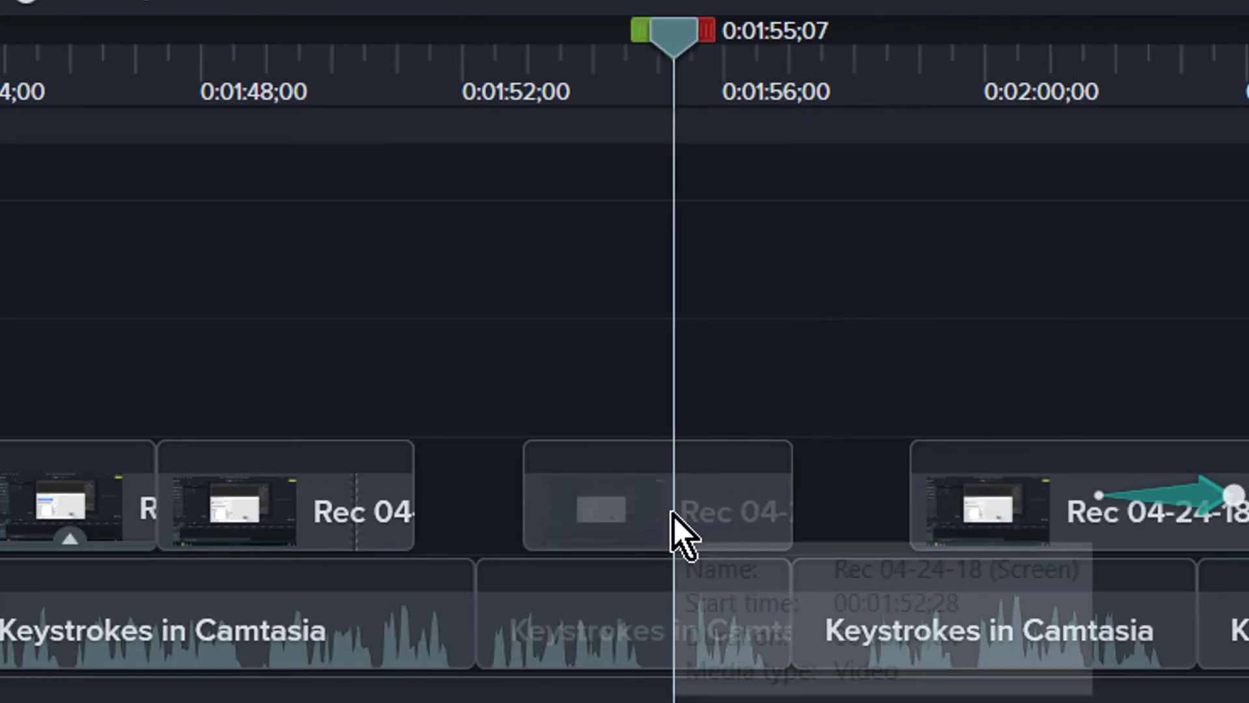
click(674, 515)
key(s)
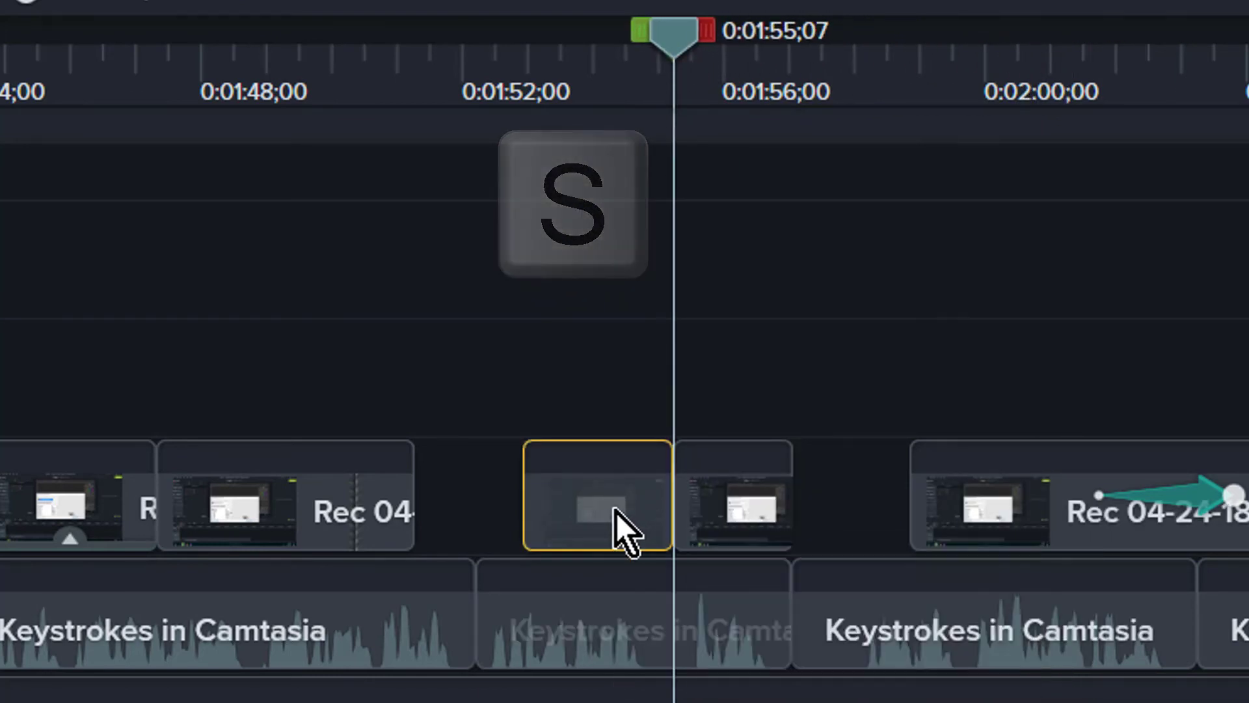
drag(616, 513, 484, 498)
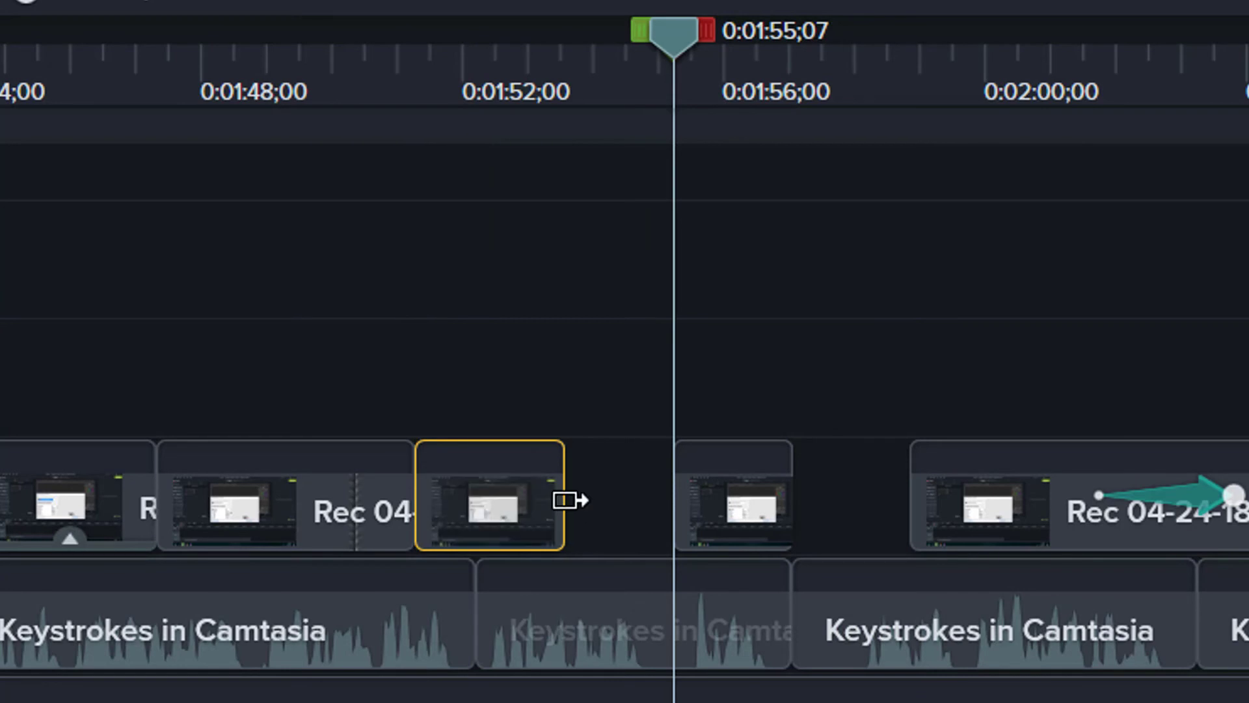